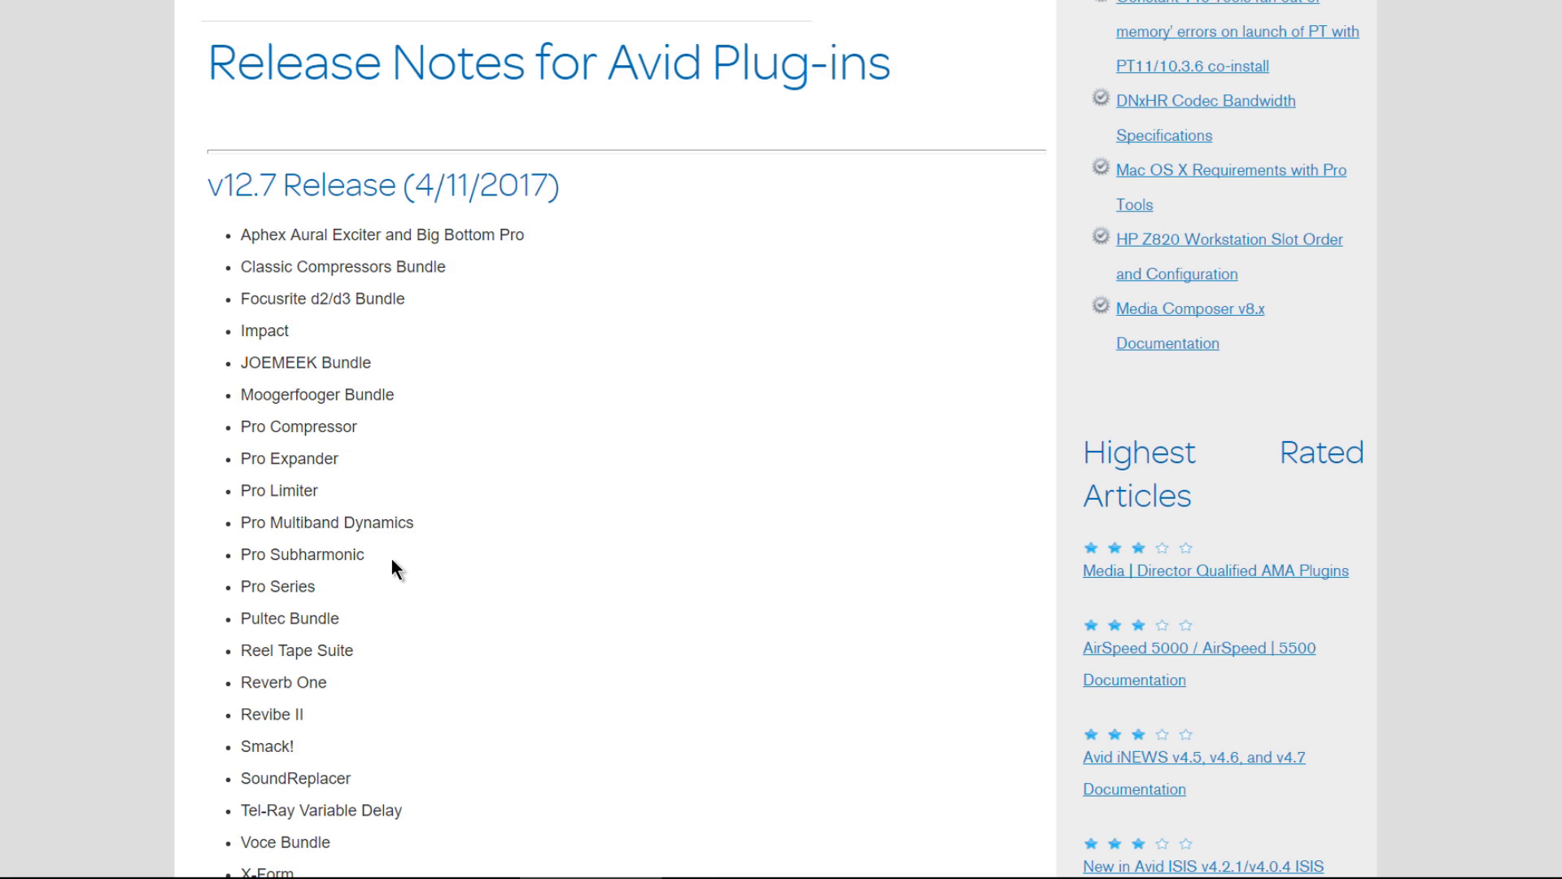
Scroll through the Changes to Plug-In Licensing announcement and briefly check the iLok license list.
scroll(391, 556, "down", 3)
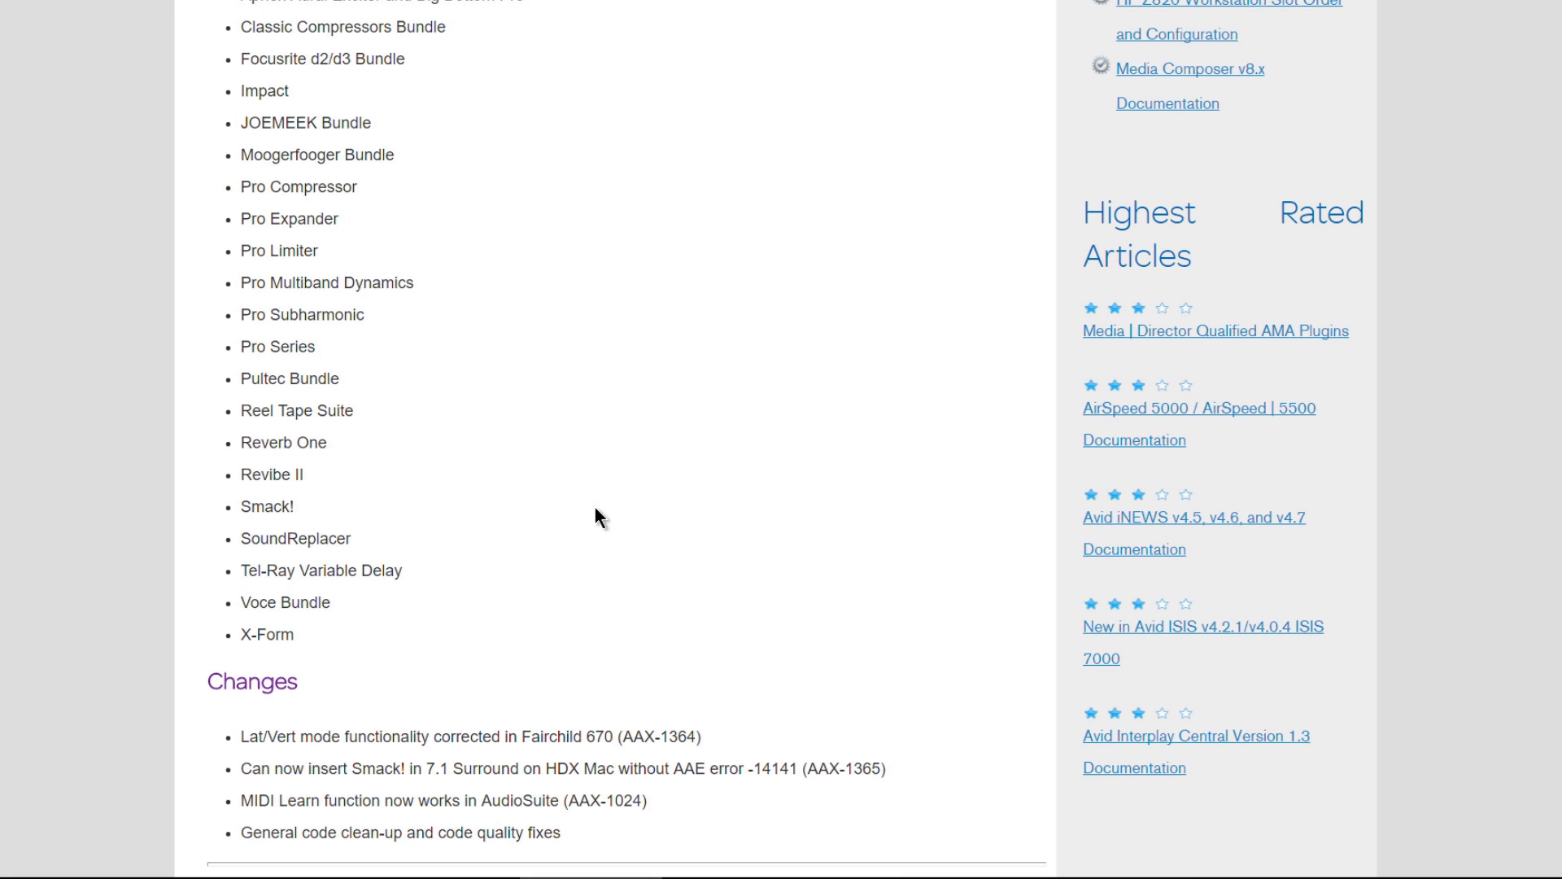
scroll(606, 492, "down", 3)
scroll(604, 492, "up", 4)
scroll(603, 489, "up", 3)
scroll(604, 492, "down", 2)
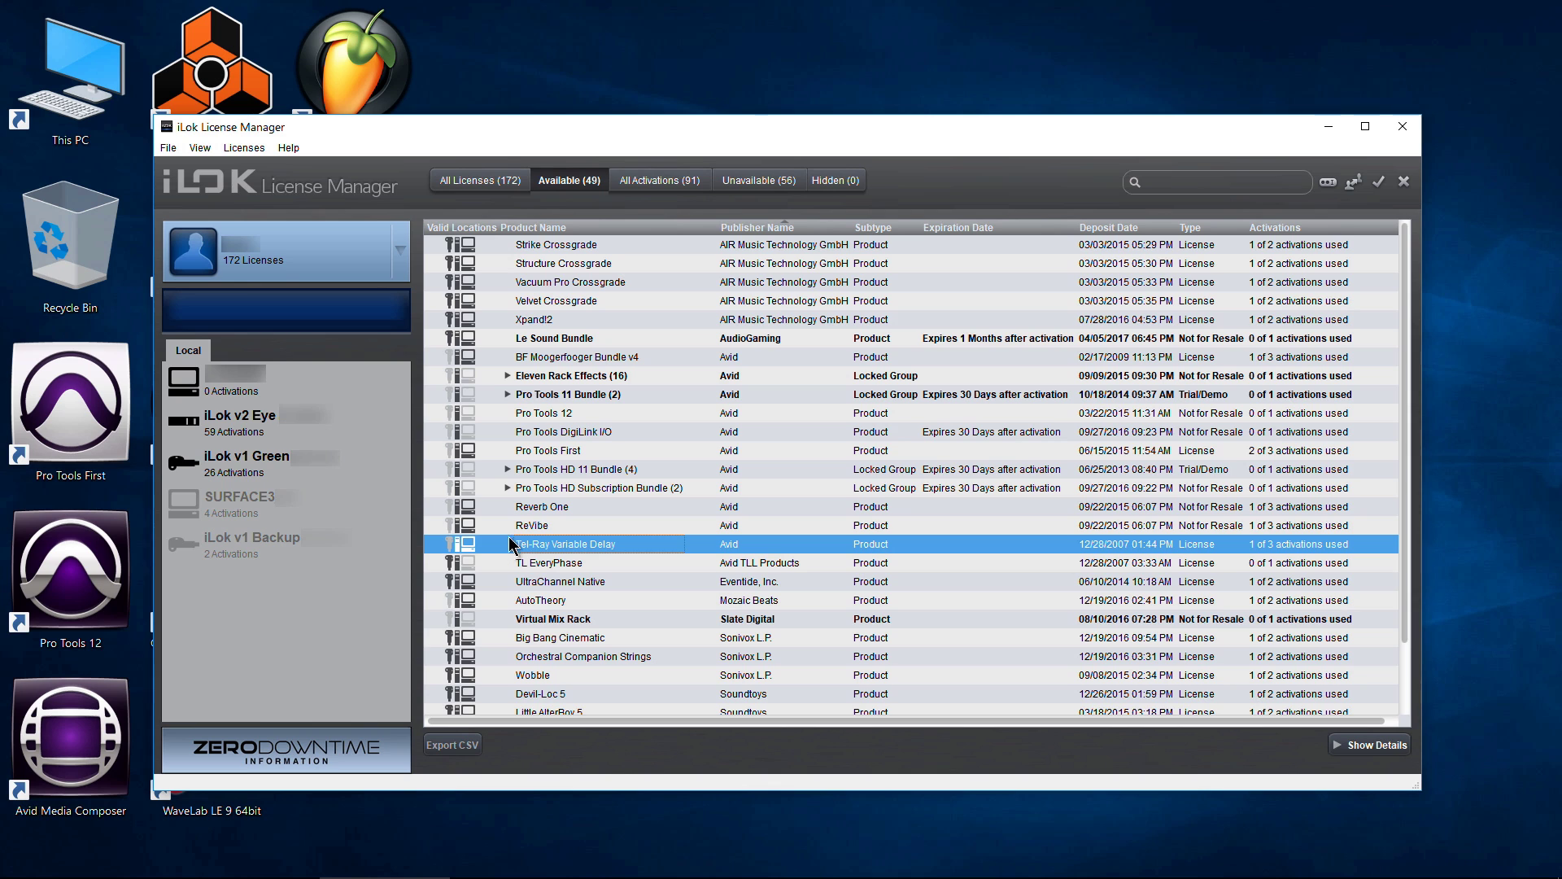
left_click(562, 528)
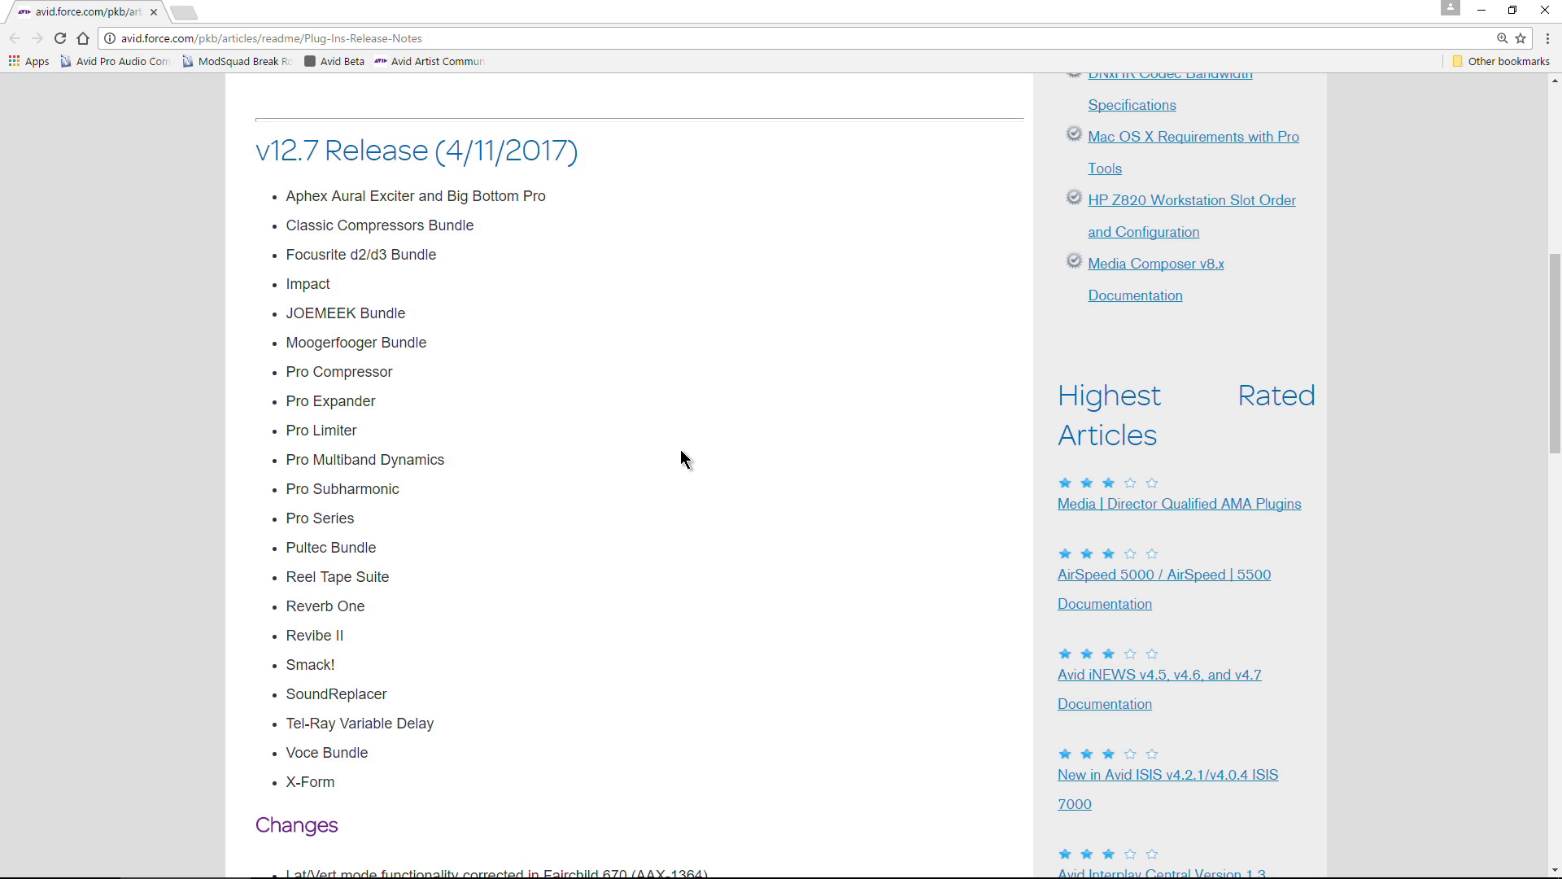
key("alt+Tab")
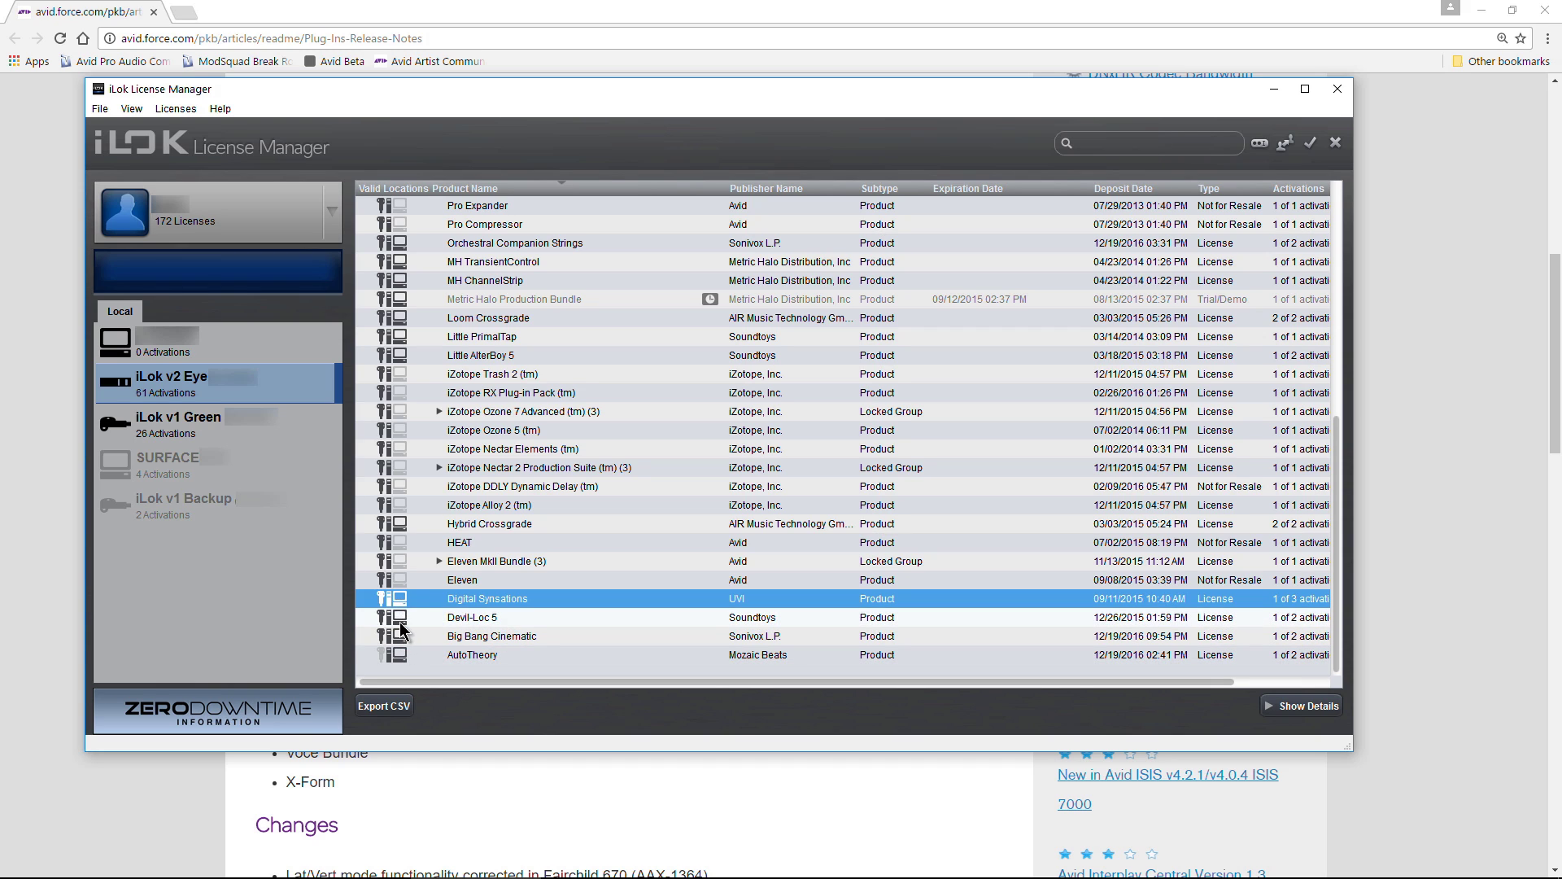
key("alt+Tab")
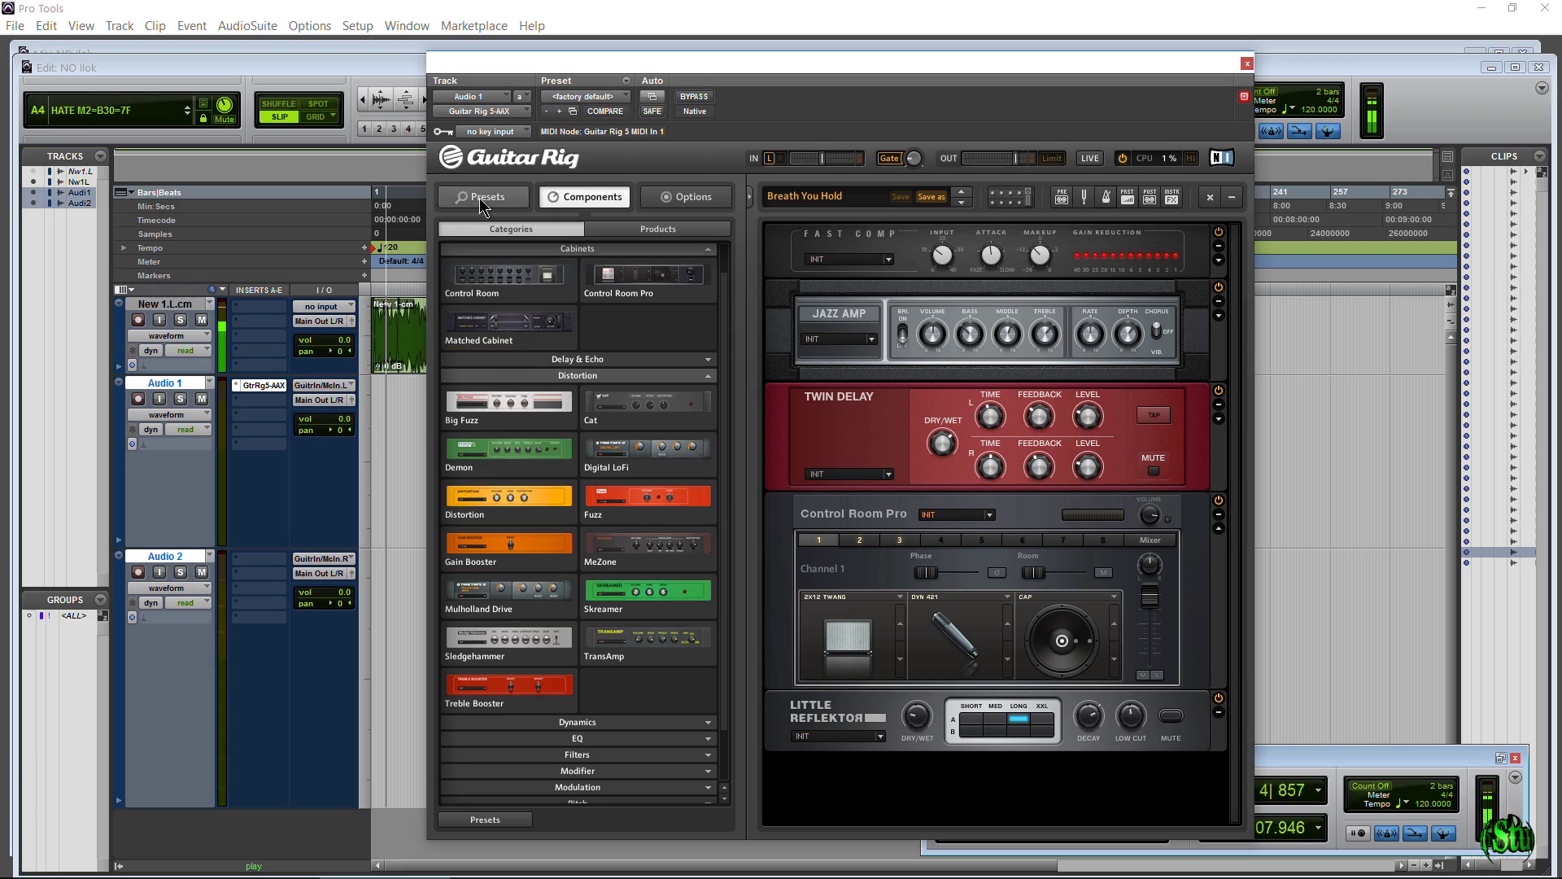
Browse the Guitar Rig 5 presets on Audio 1 in Pro Tools.
left_click(485, 197)
scroll(559, 577, "down", 1)
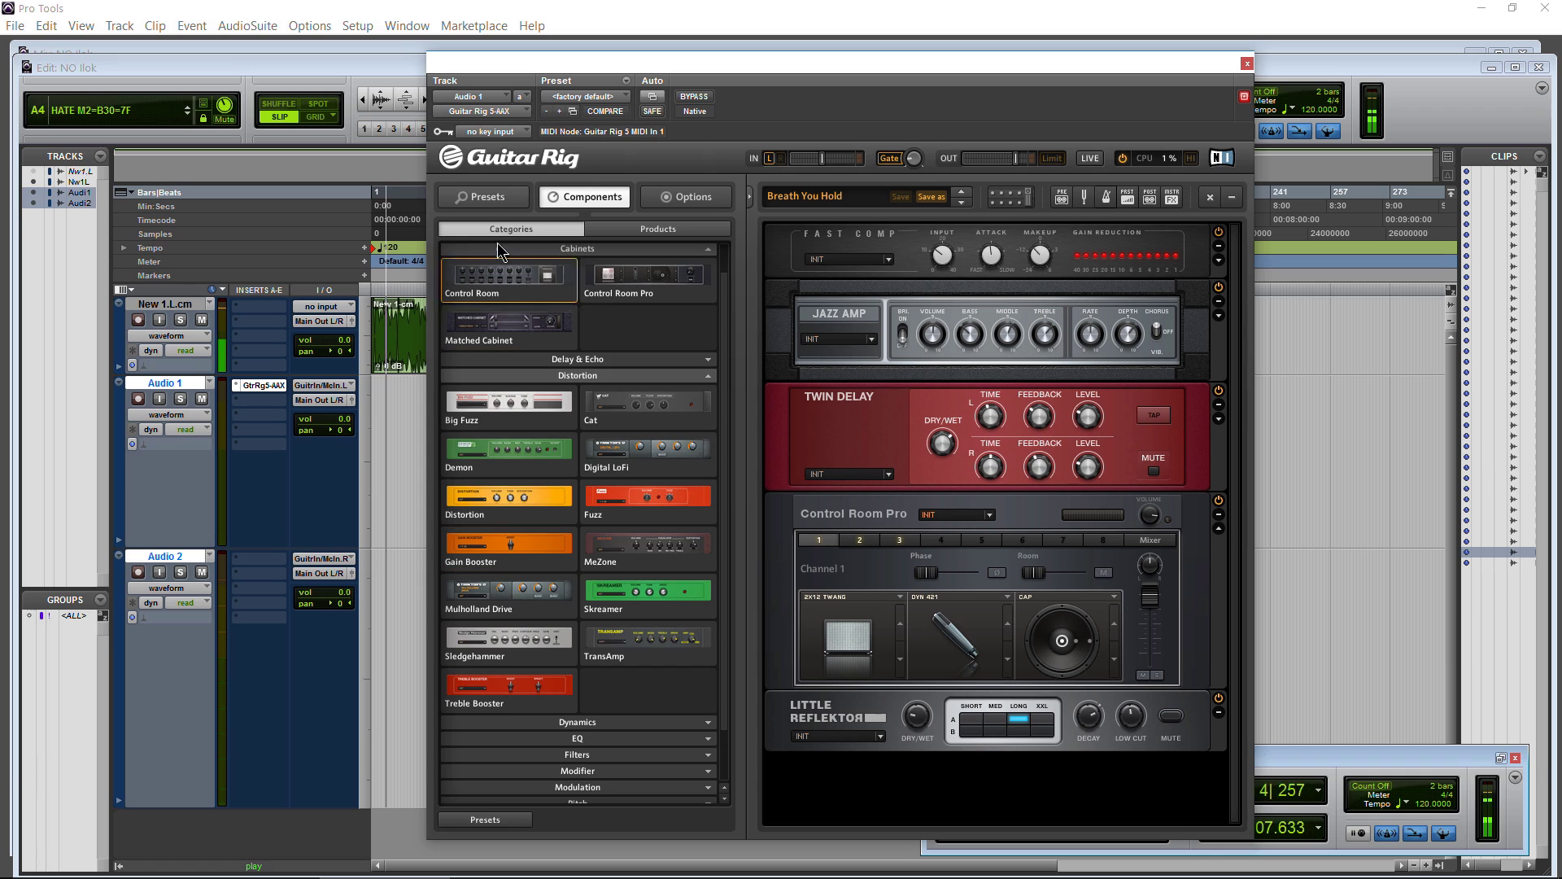
left_click(479, 199)
scroll(555, 567, "down", 1)
scroll(555, 568, "down", 1)
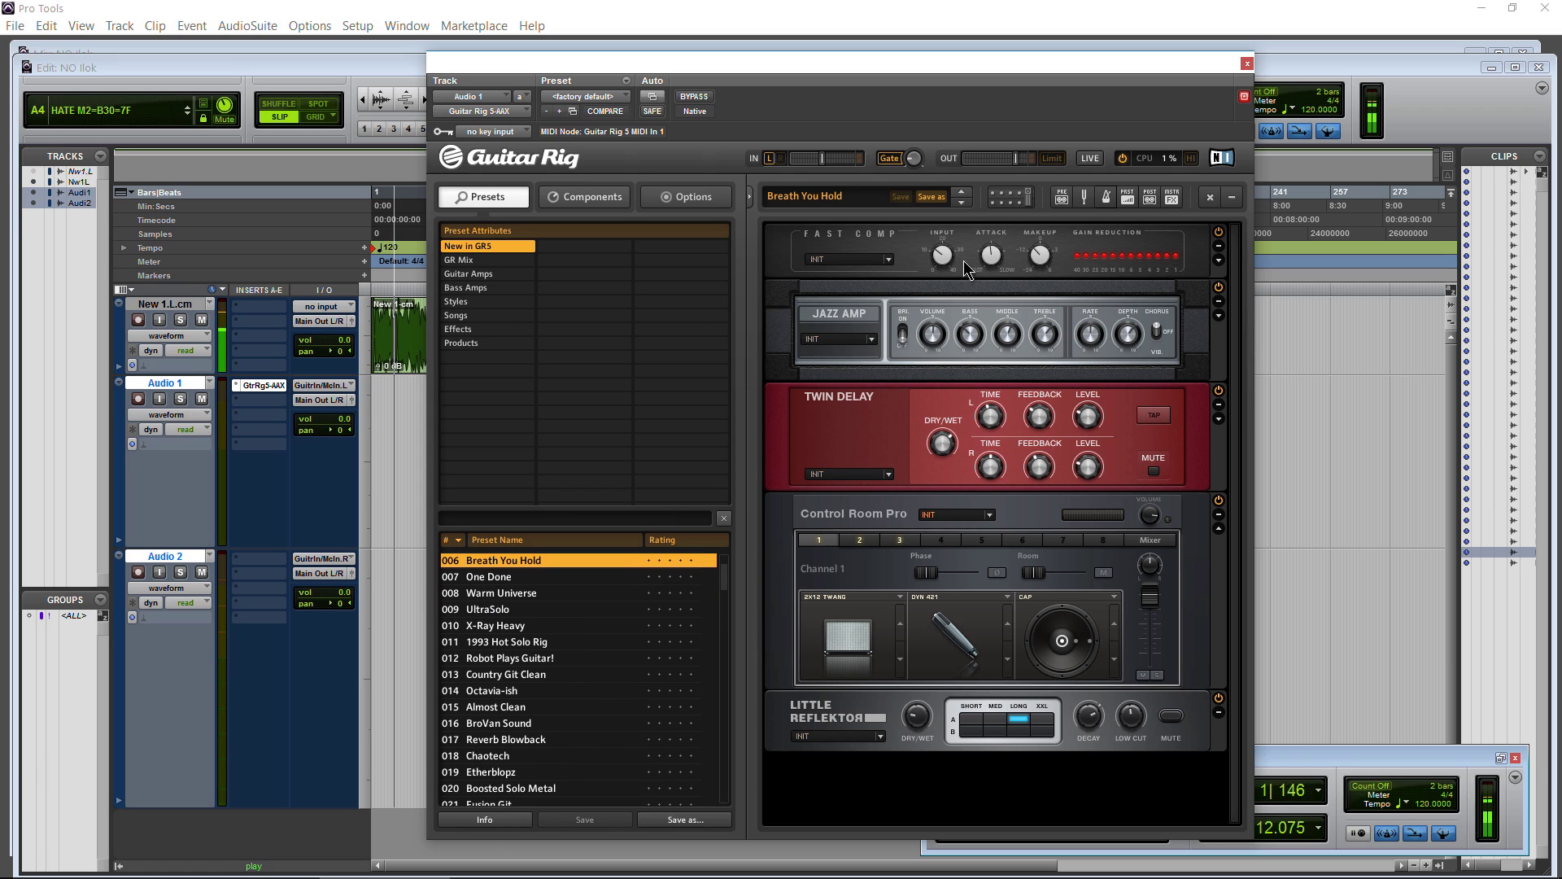
mouse_move(948, 241)
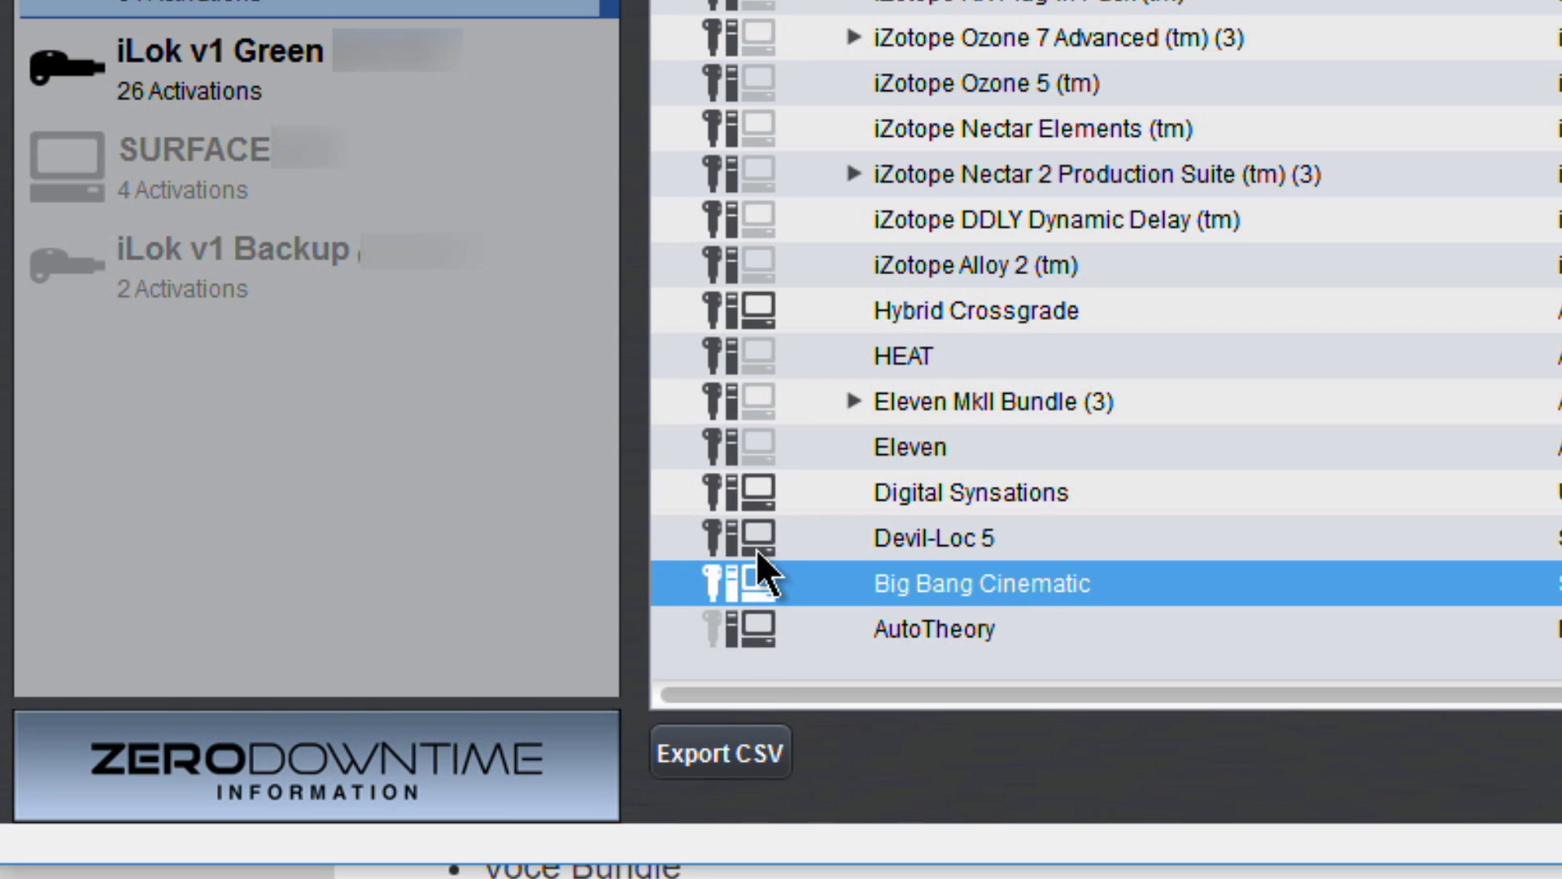
left_click(755, 546)
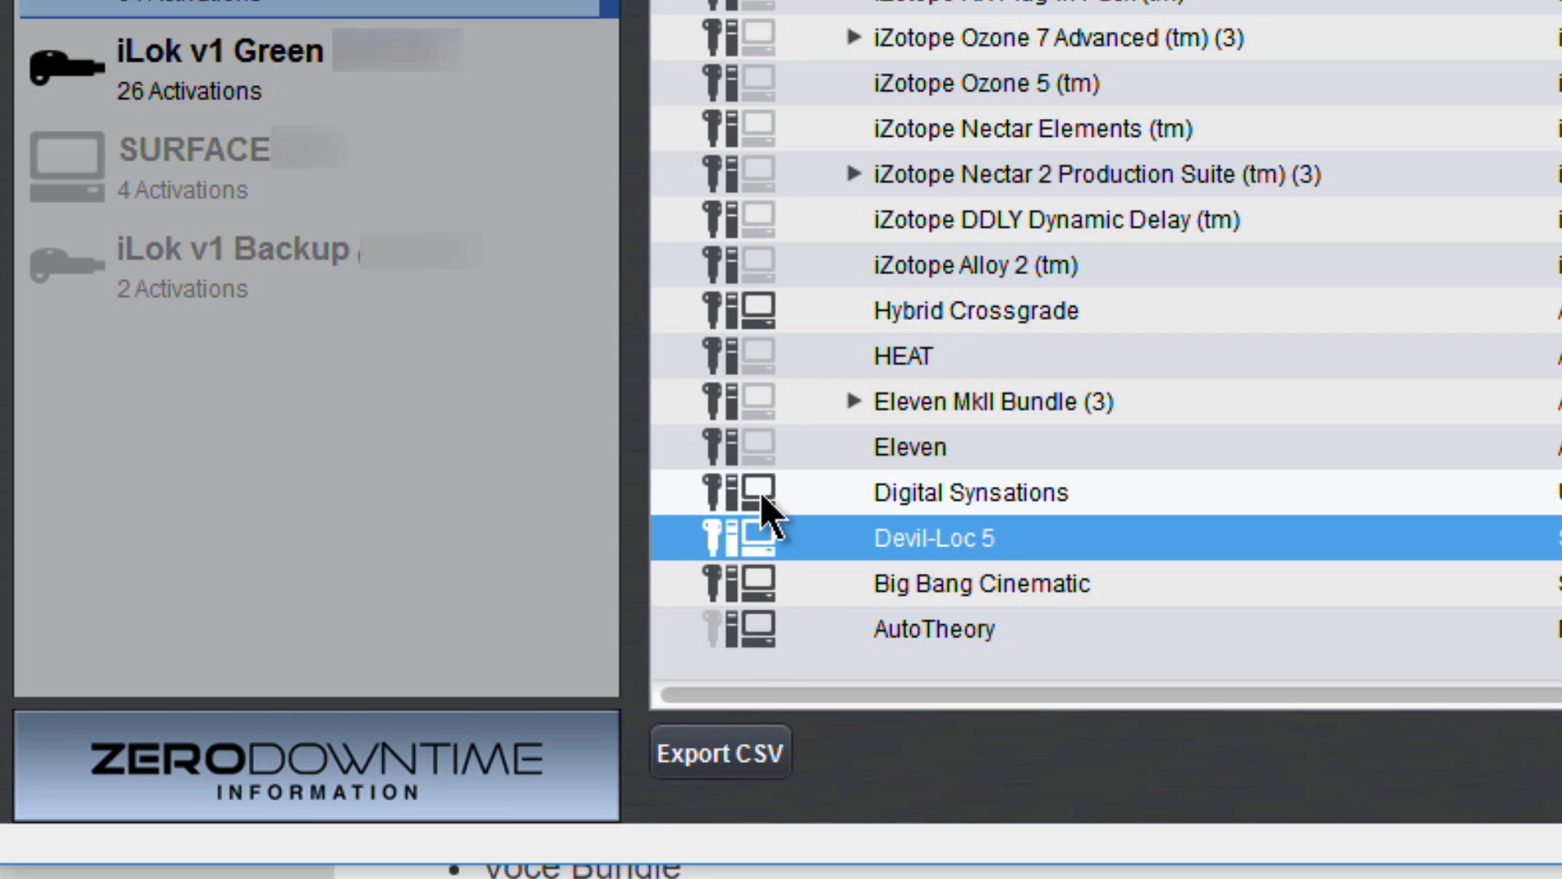
left_click(761, 492)
left_click(758, 547)
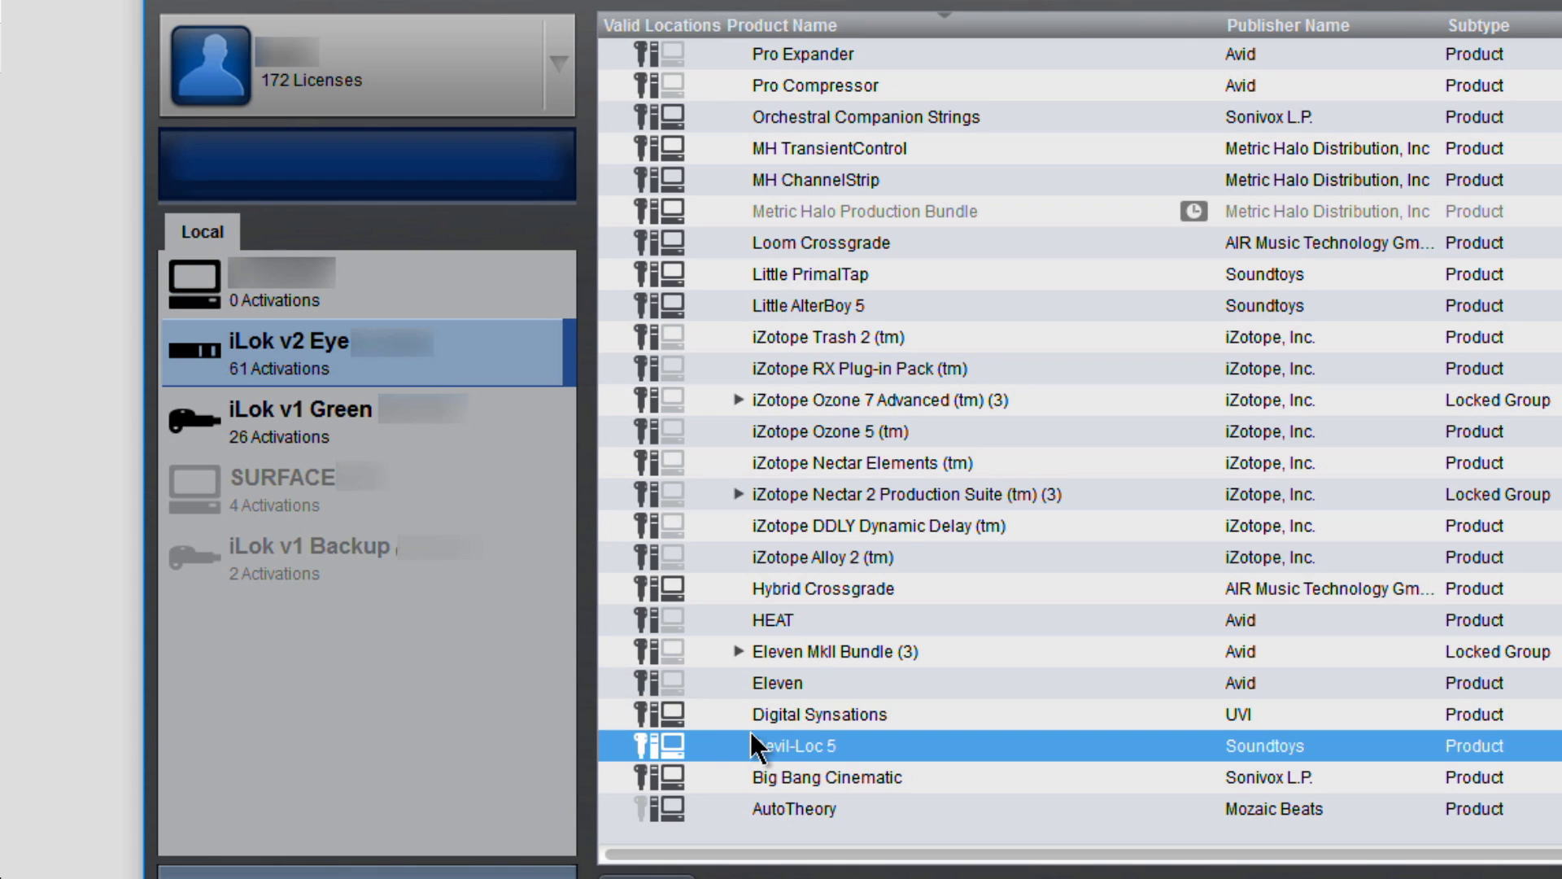
left_click(670, 709)
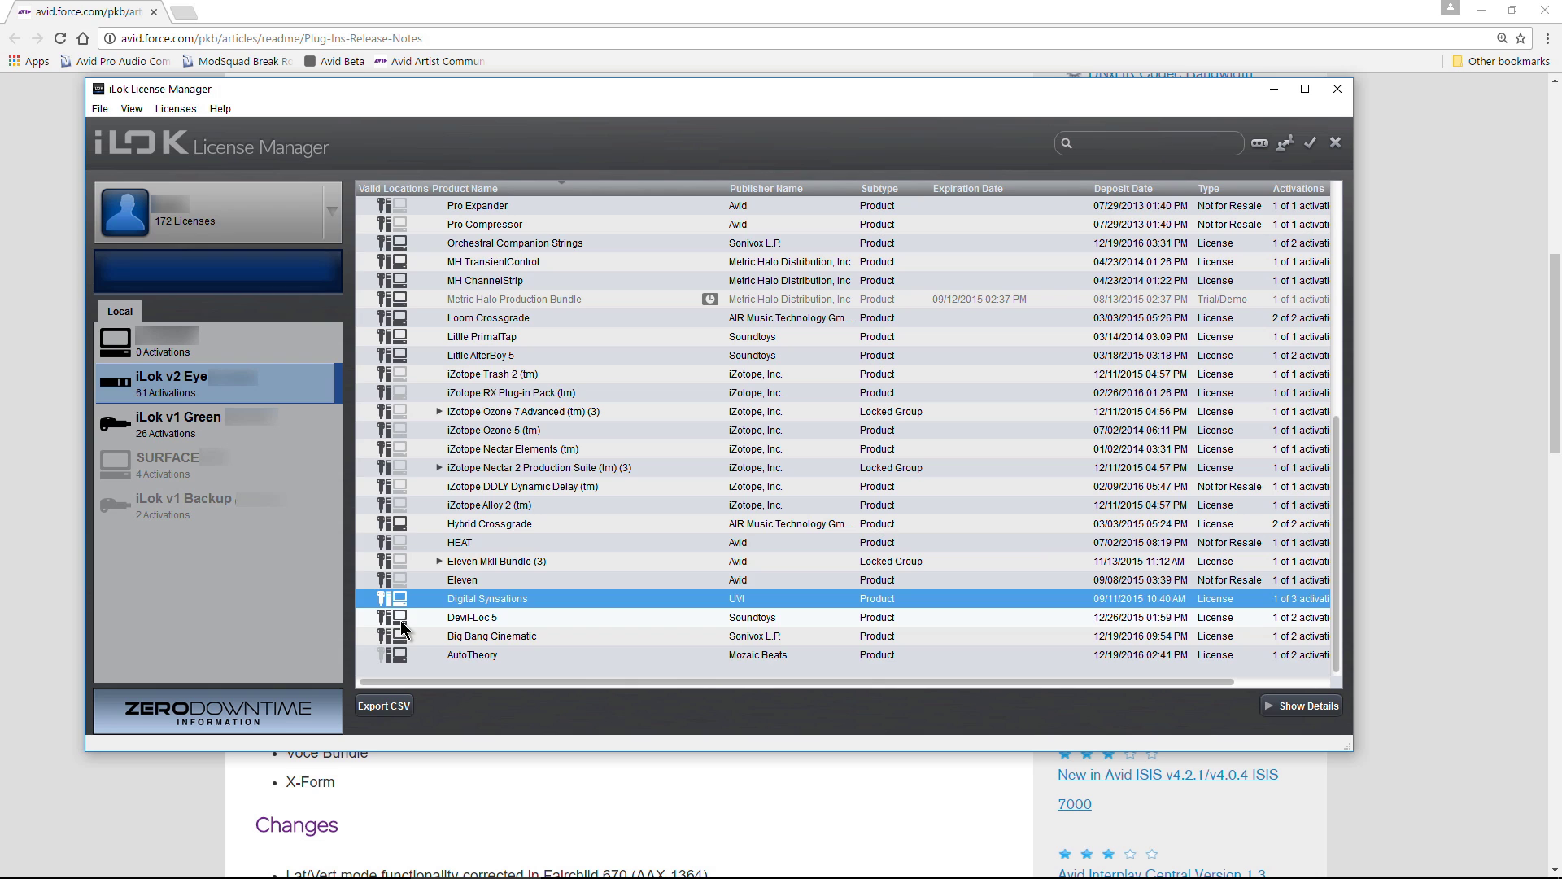
left_click(675, 751)
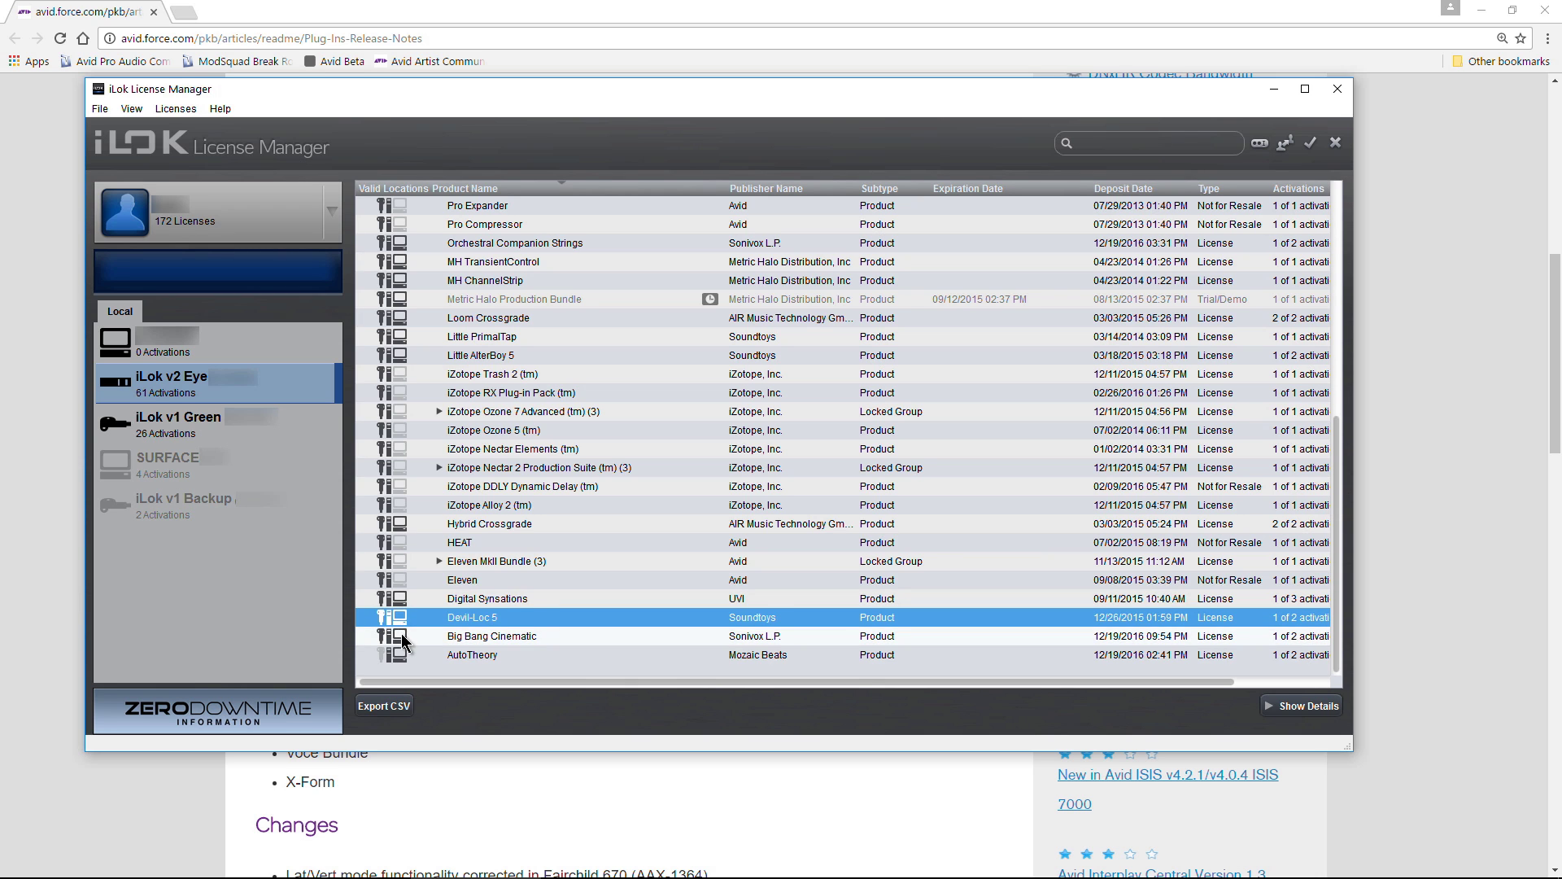
left_click(401, 636)
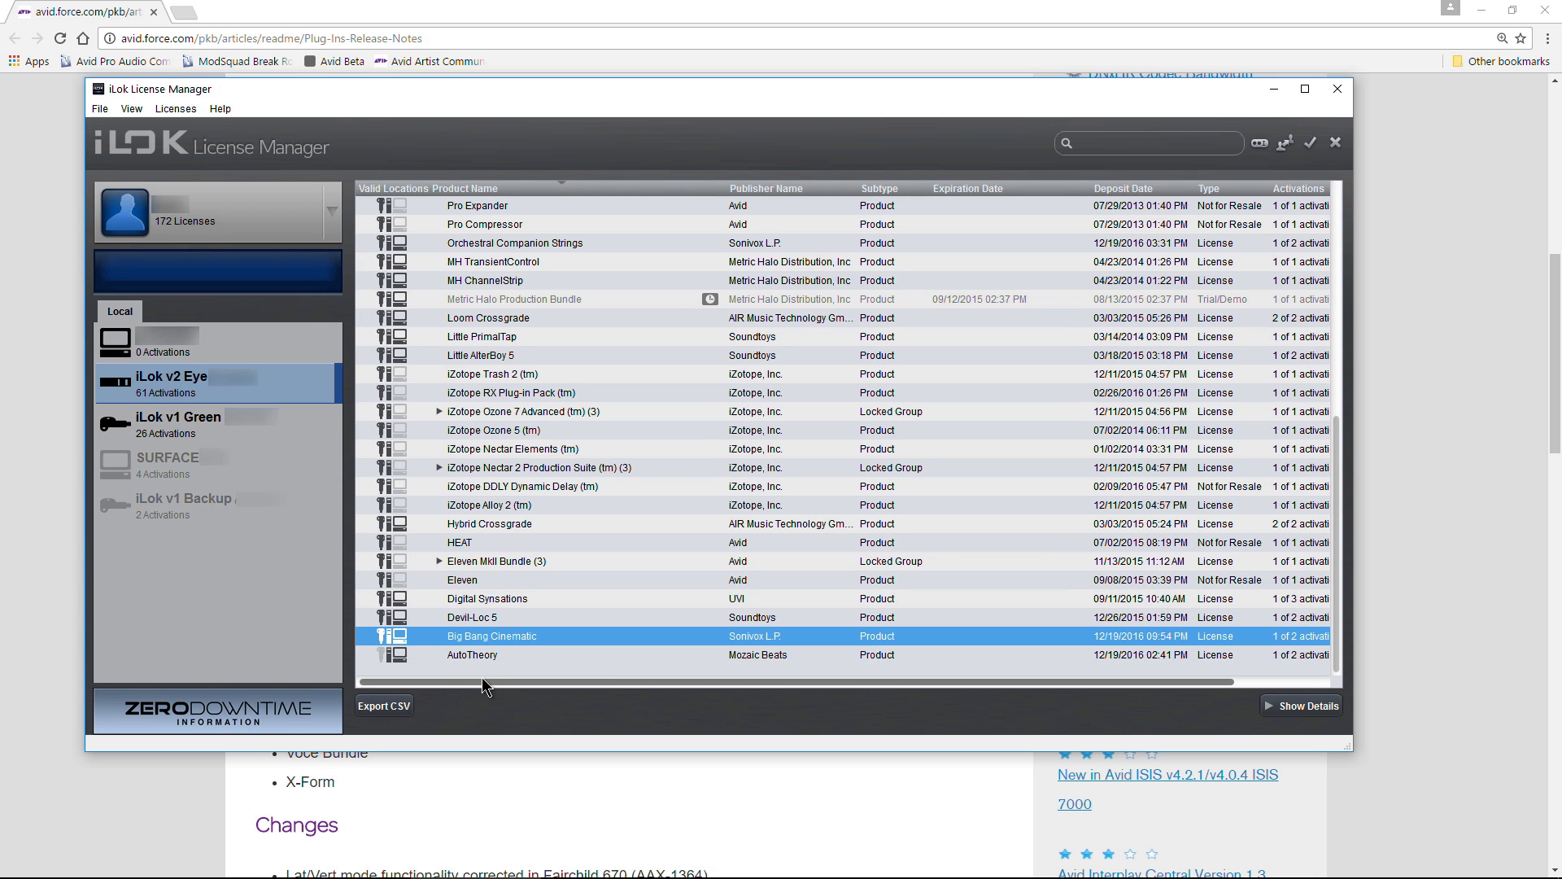
mouse_move(482, 677)
left_mouse_down()
mouse_move(573, 677)
mouse_move(480, 682)
left_mouse_up()
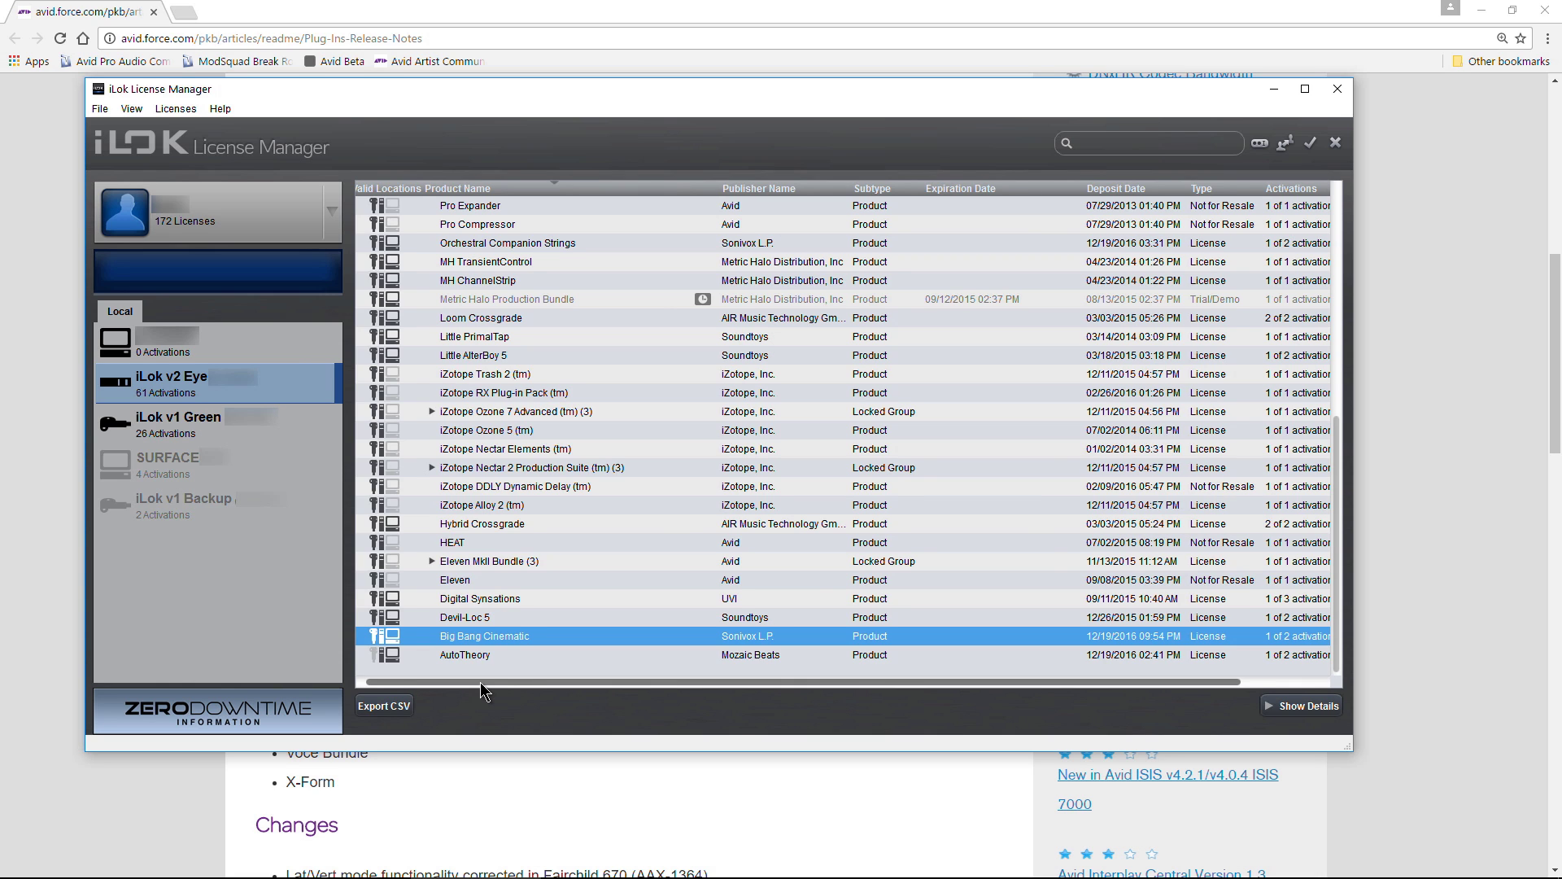
left_click_drag(479, 682, 699, 704)
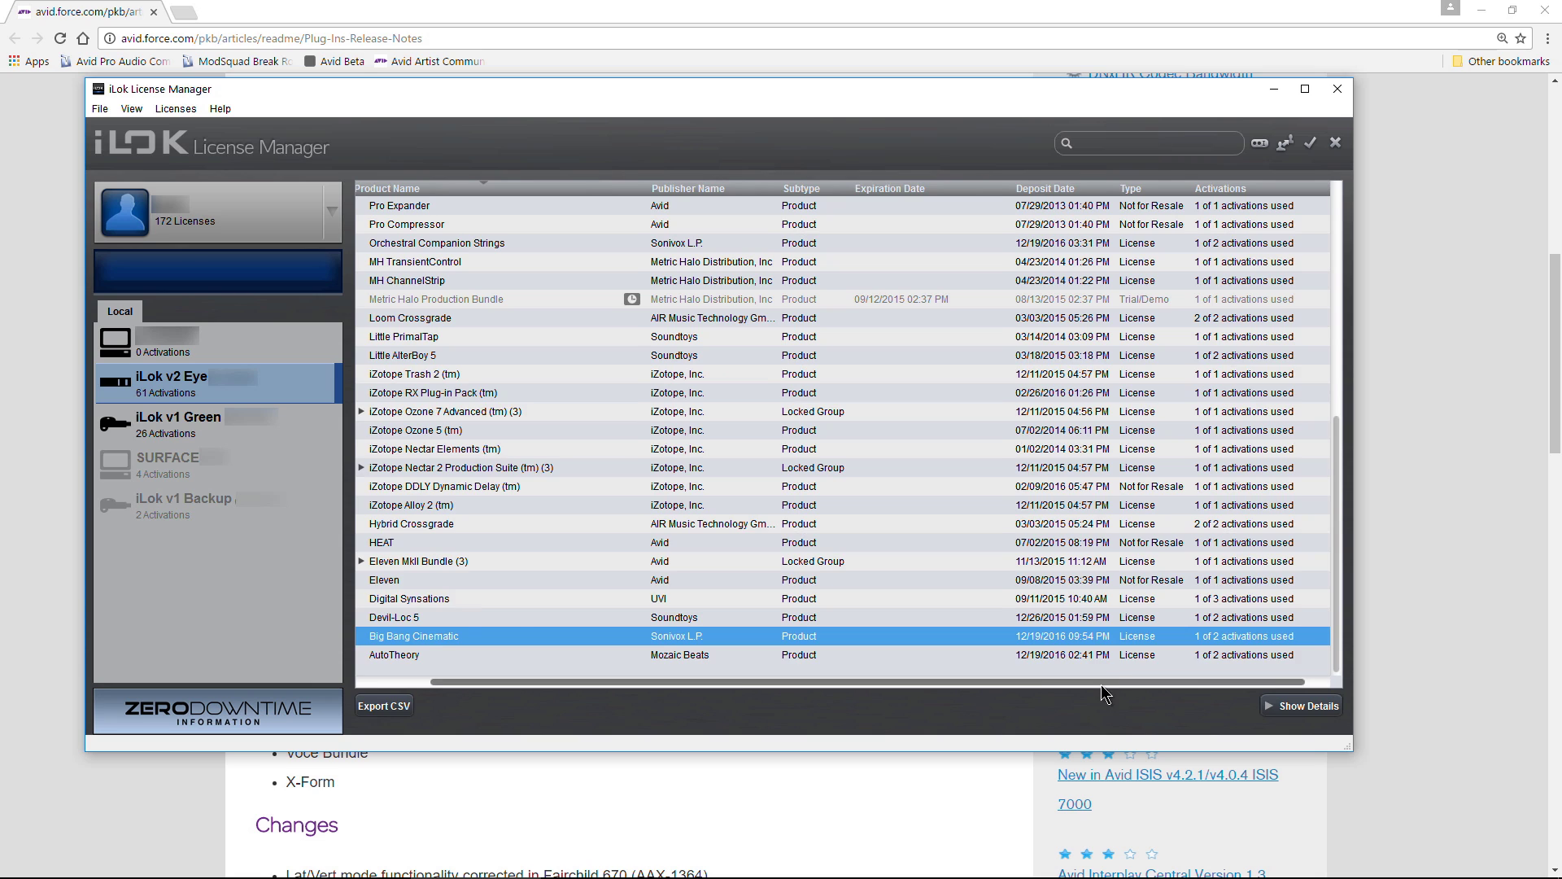
left_click_drag(1101, 683, 1035, 680)
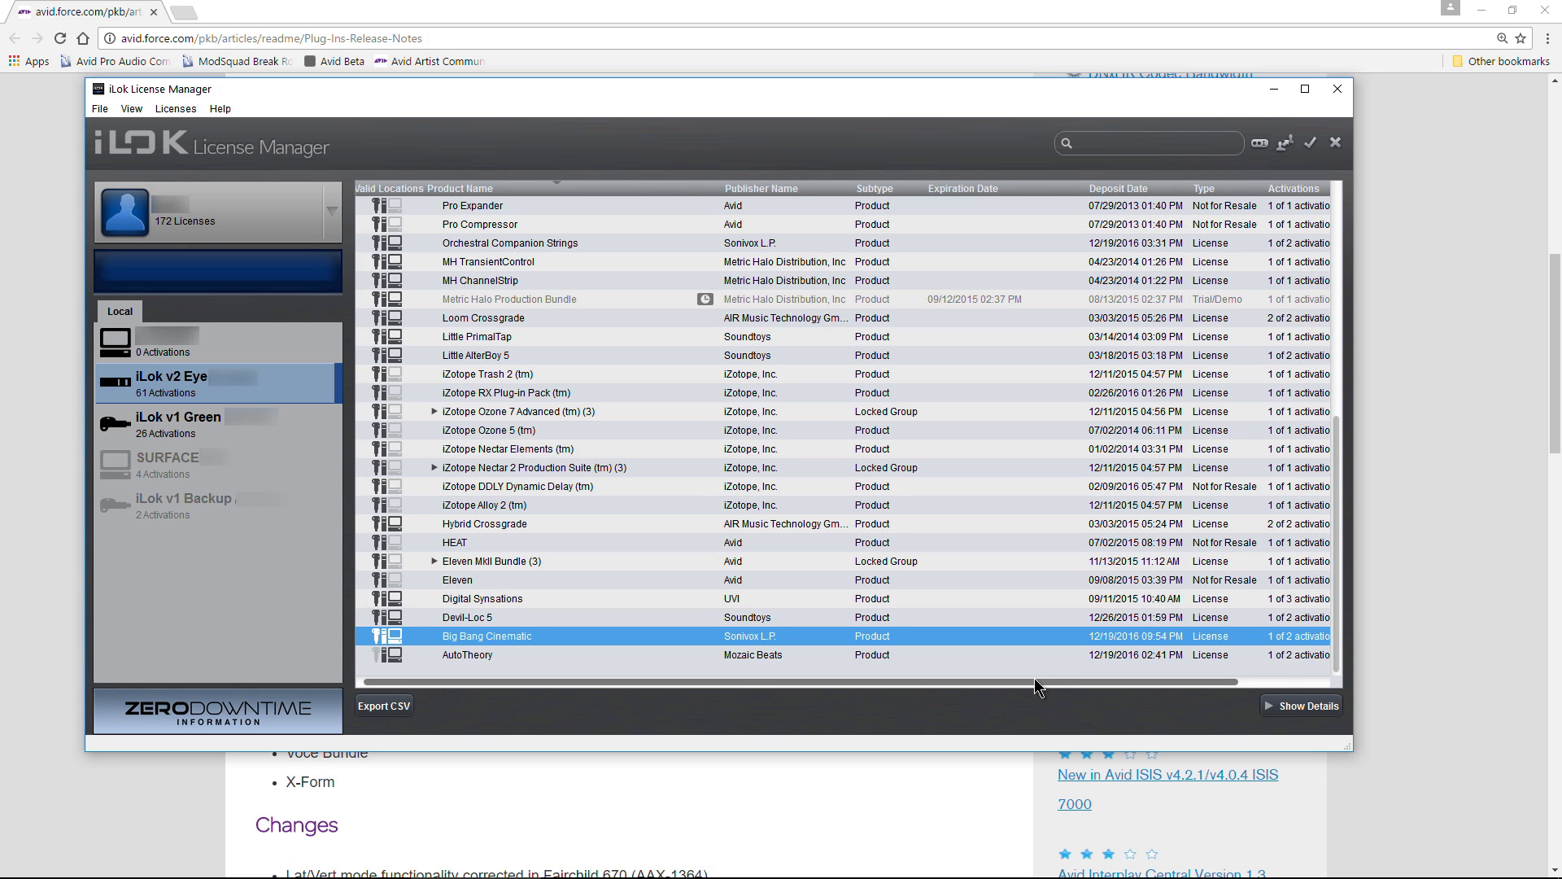
left_click_drag(1037, 680, 1115, 678)
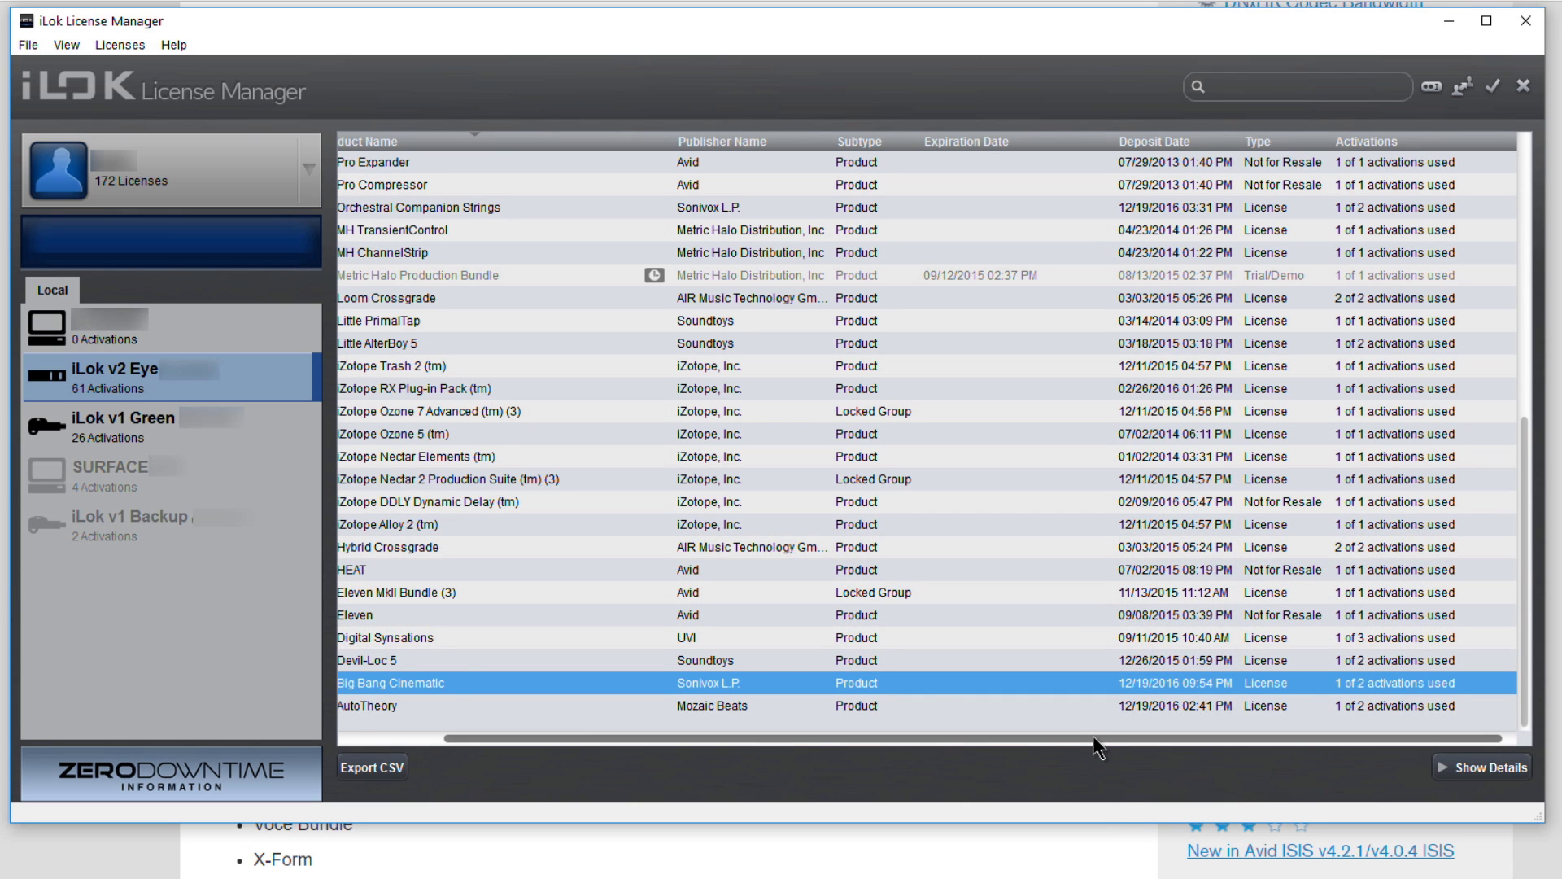
left_click_drag(1092, 738, 426, 705)
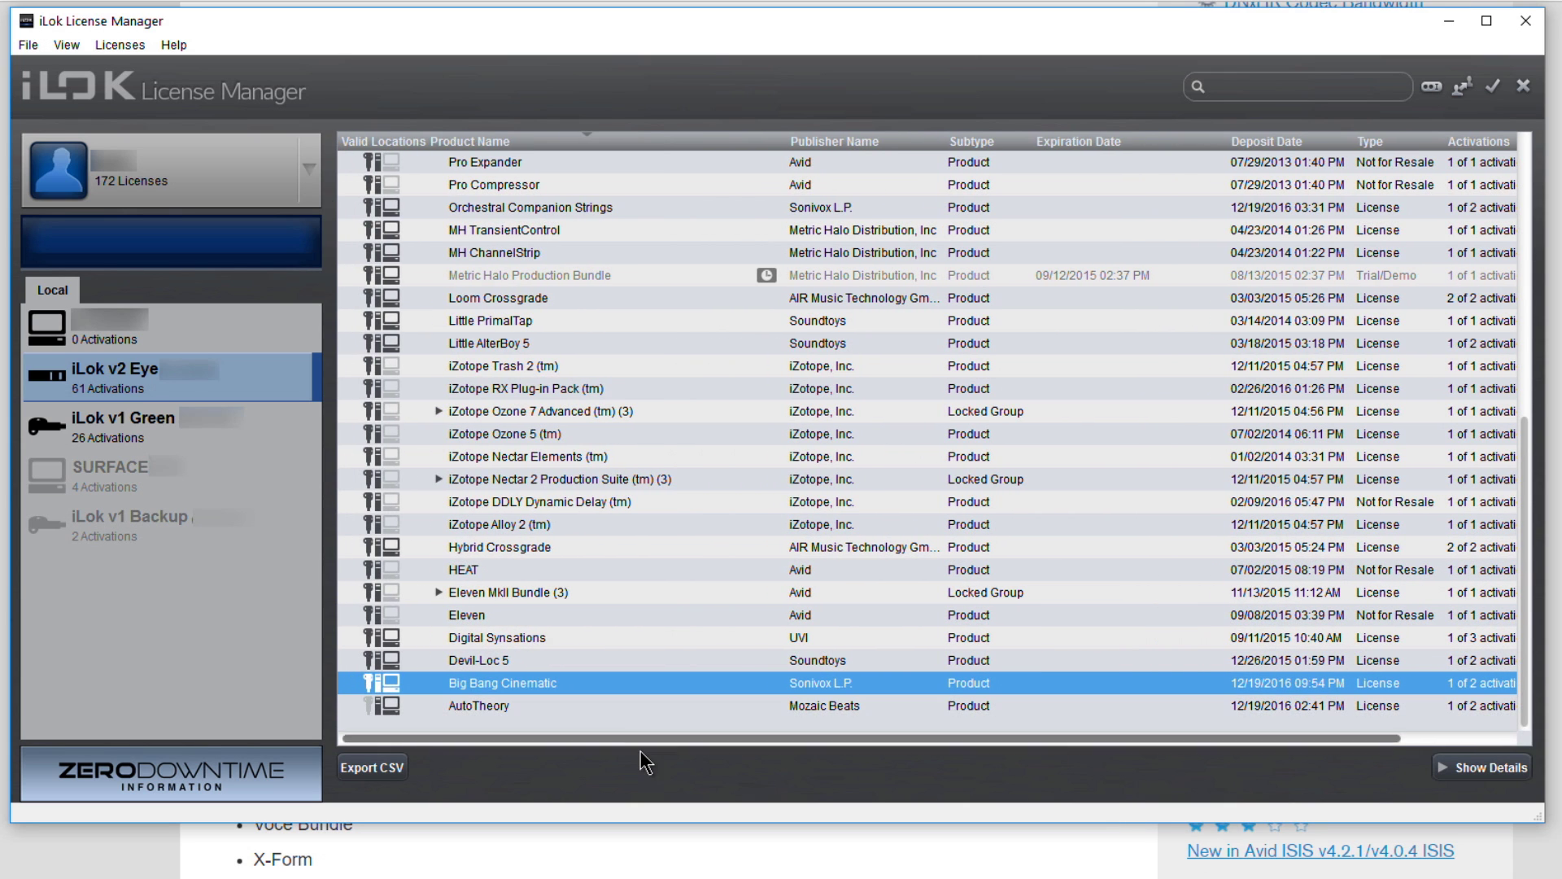
left_click_drag(646, 736, 1269, 745)
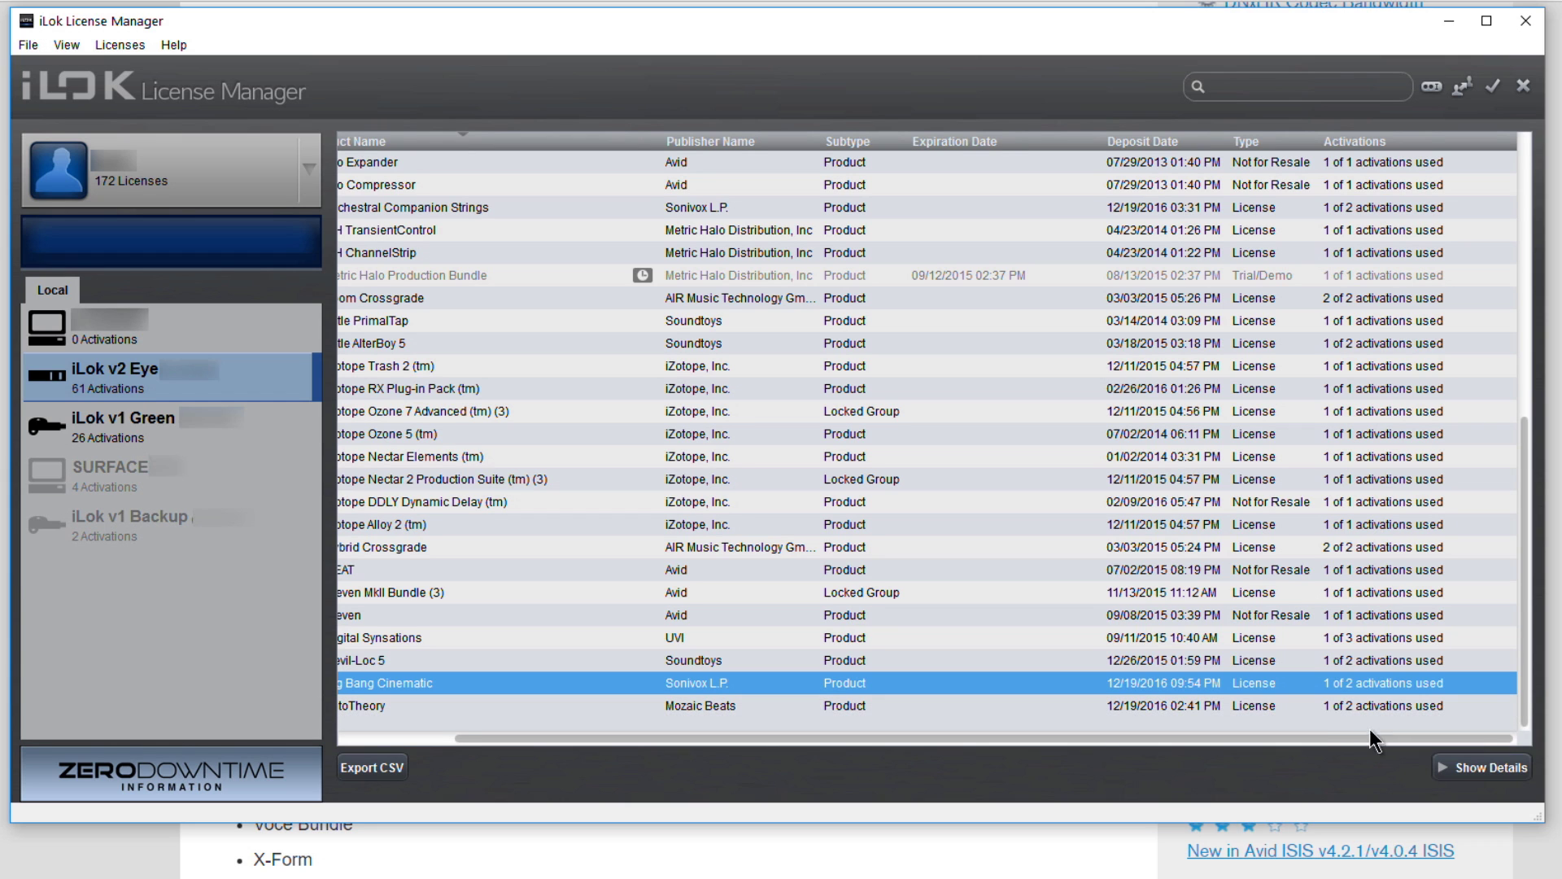
left_click_drag(1295, 735, 1175, 747)
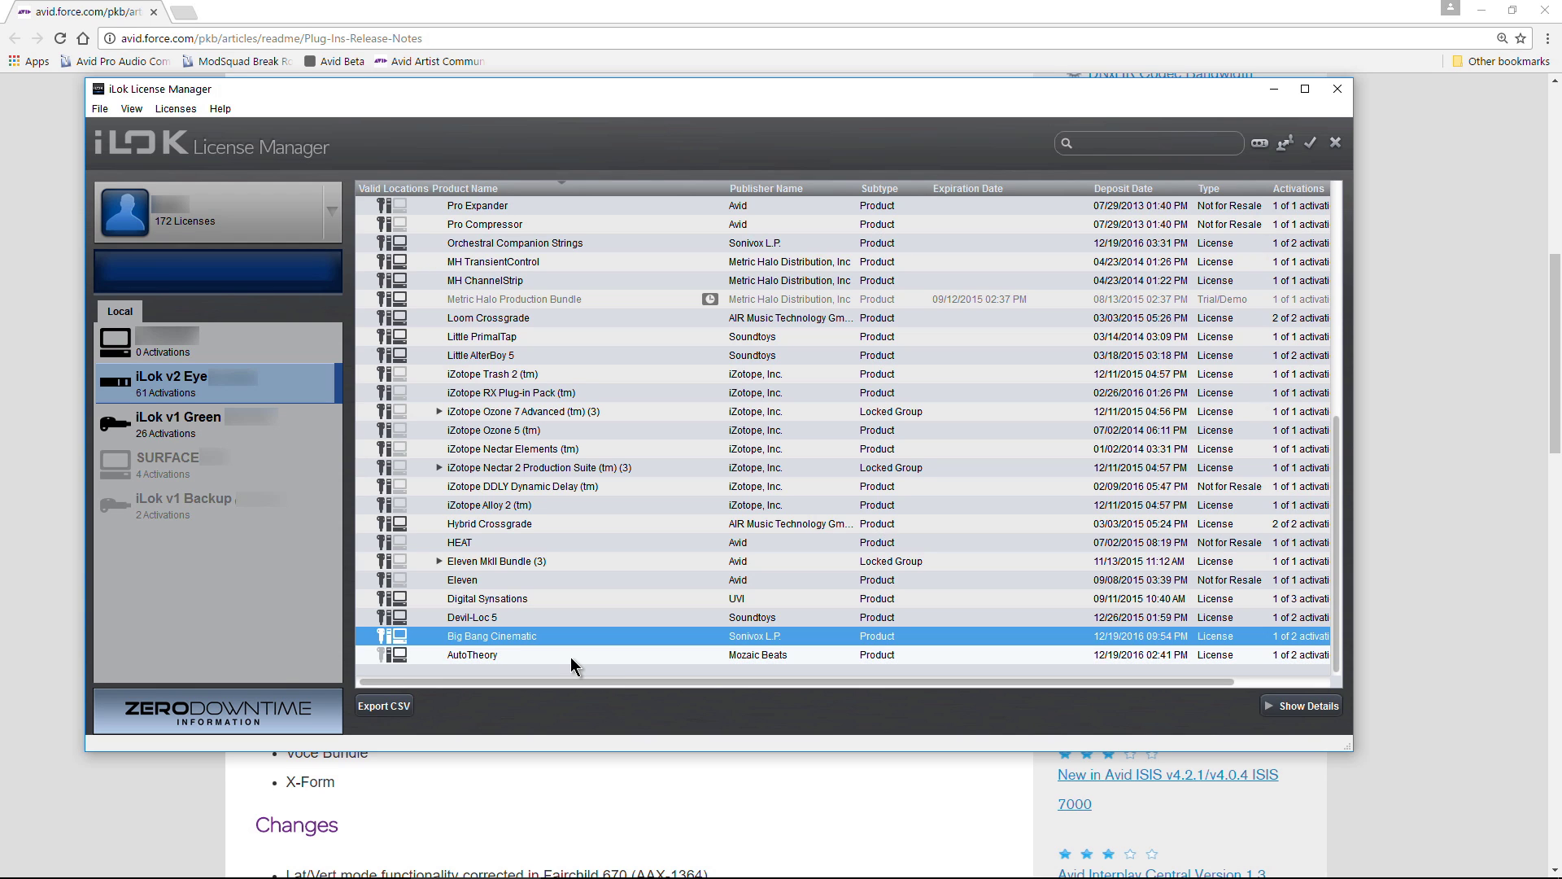
Select the Orchestral Companion Strings and MH TransientControl licenses, then highlight the announcement's v12.7 plug-ins through X-Form.
left_click(491, 246)
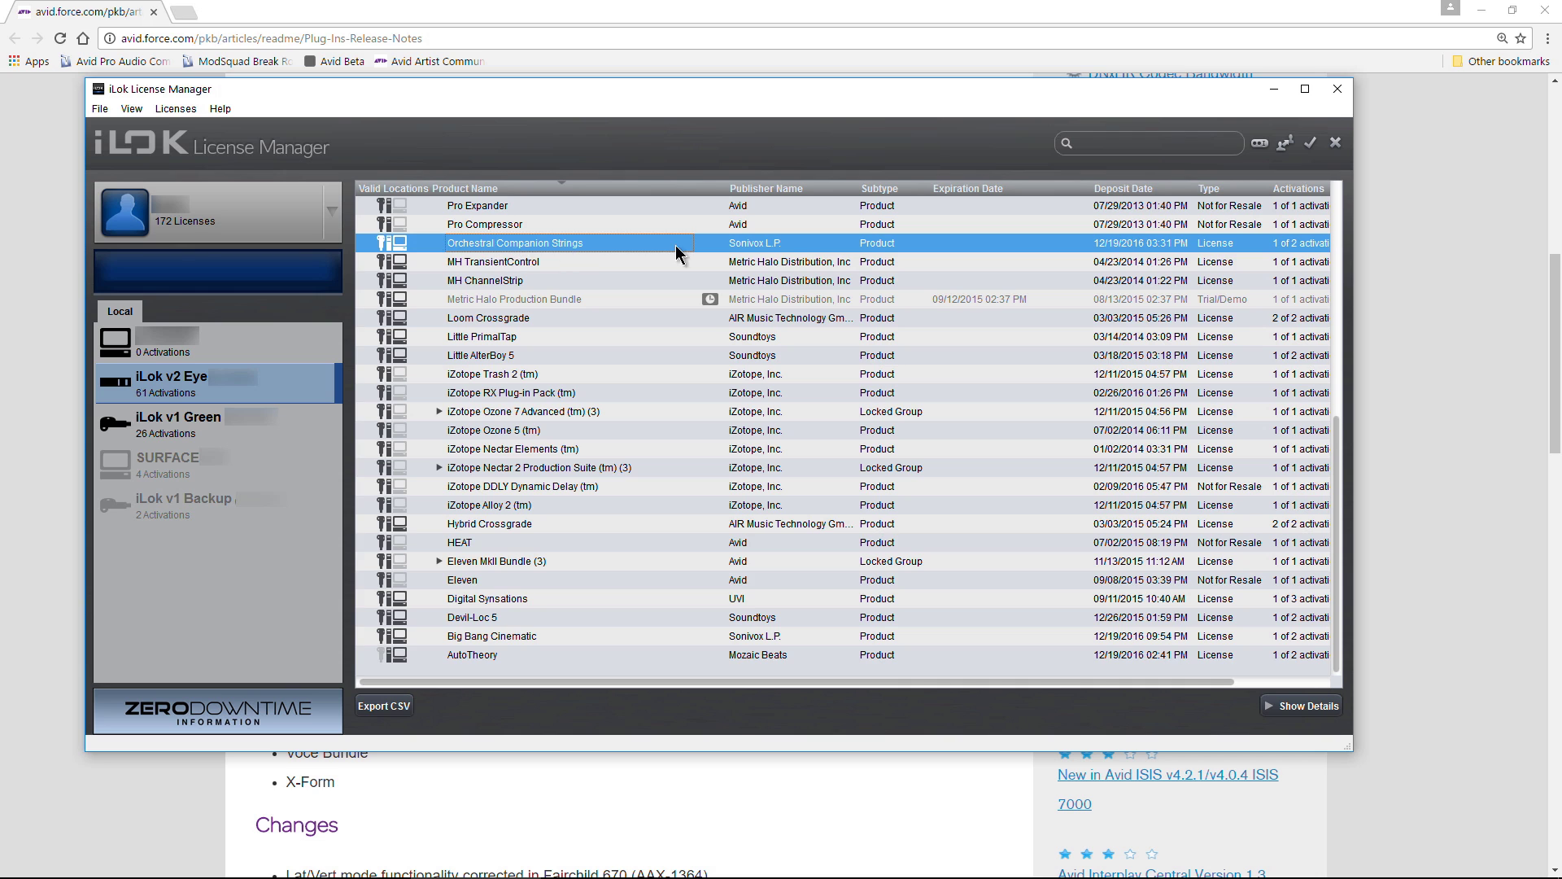
mouse_move(812, 682)
left_mouse_down()
mouse_move(880, 681)
mouse_move(811, 681)
left_mouse_up()
left_click(400, 261)
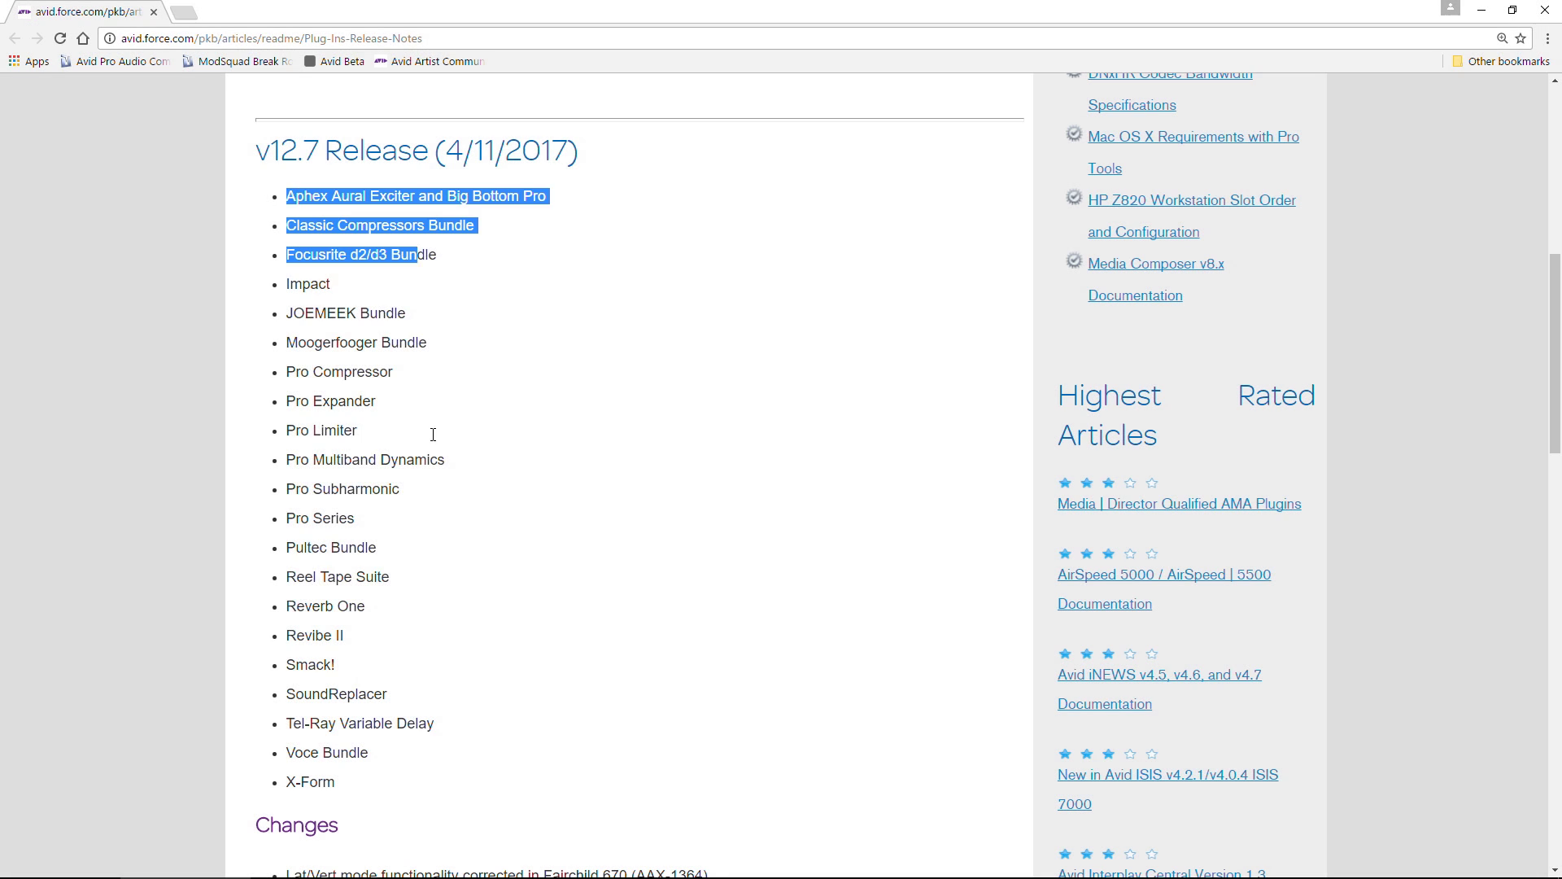
left_click_drag(434, 435, 513, 775)
left_click(755, 590)
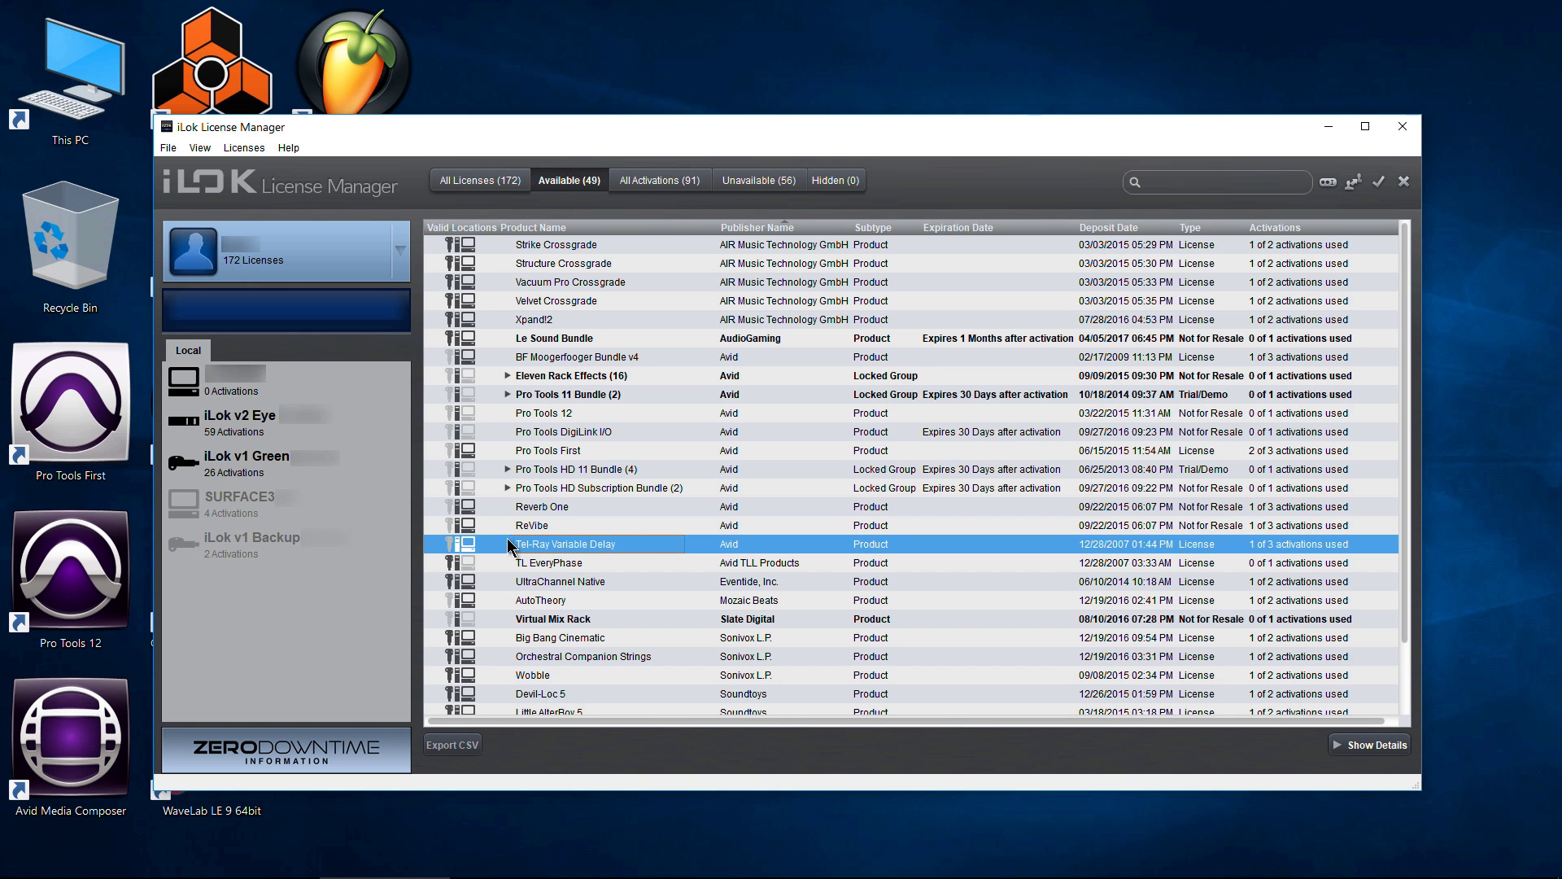